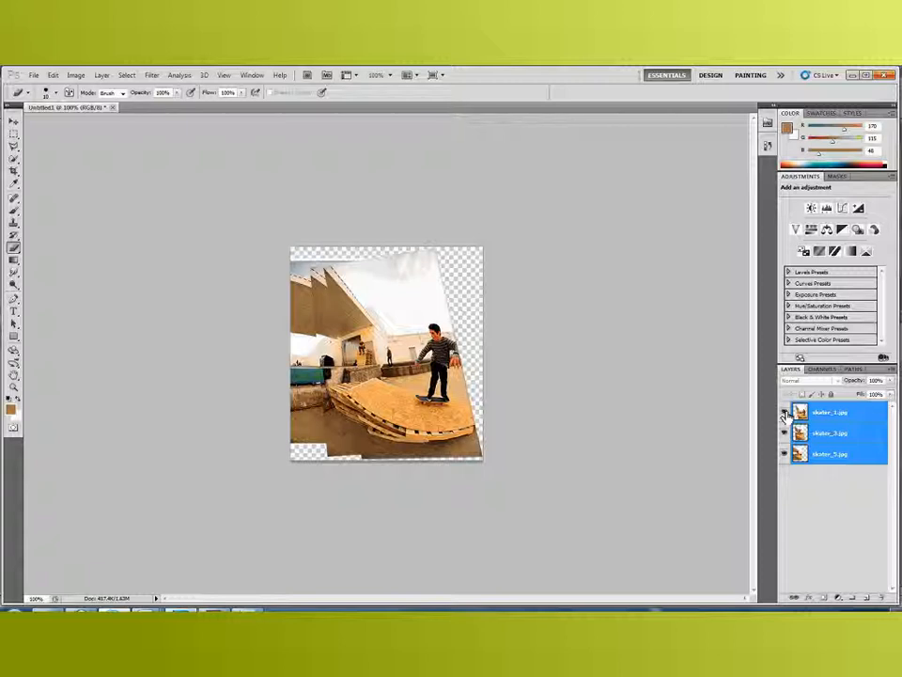
Toggle the visibility of the skater_1.jpg and skater_3.jpg layers to compare the three stacked frames
left_click(786, 413)
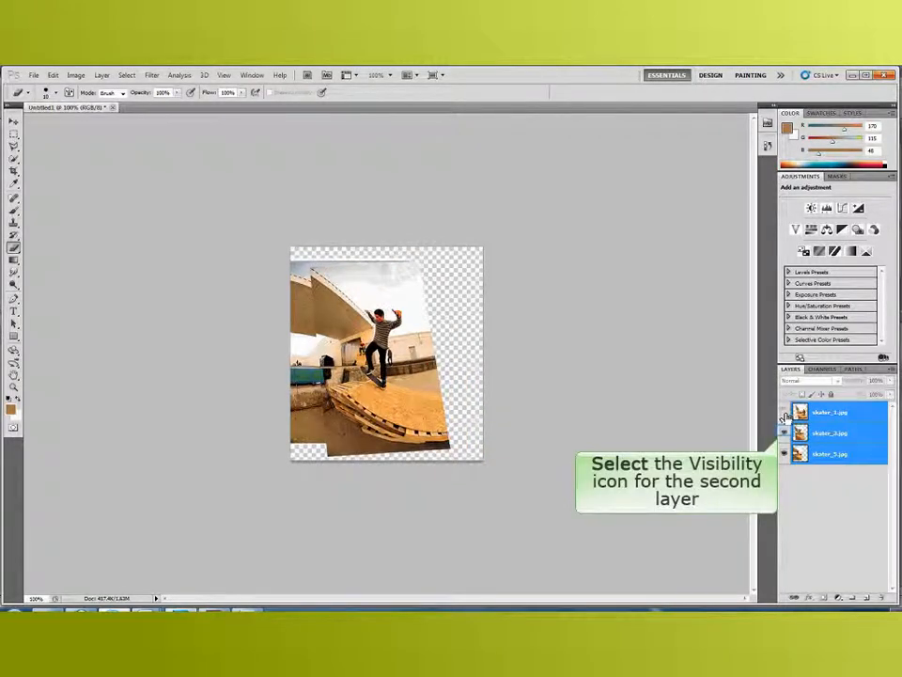
left_click(785, 434)
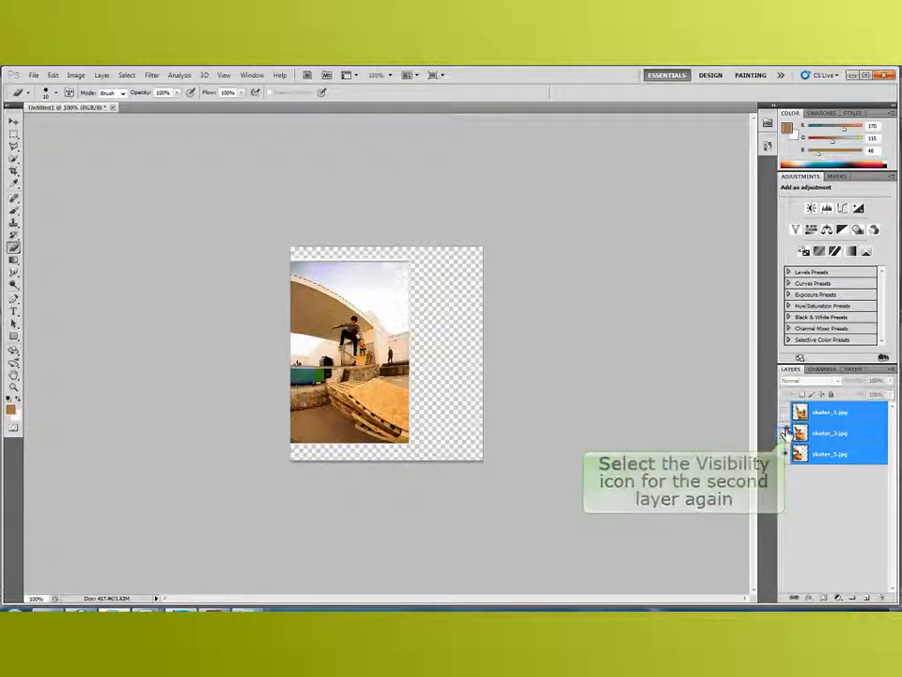
left_click(786, 433)
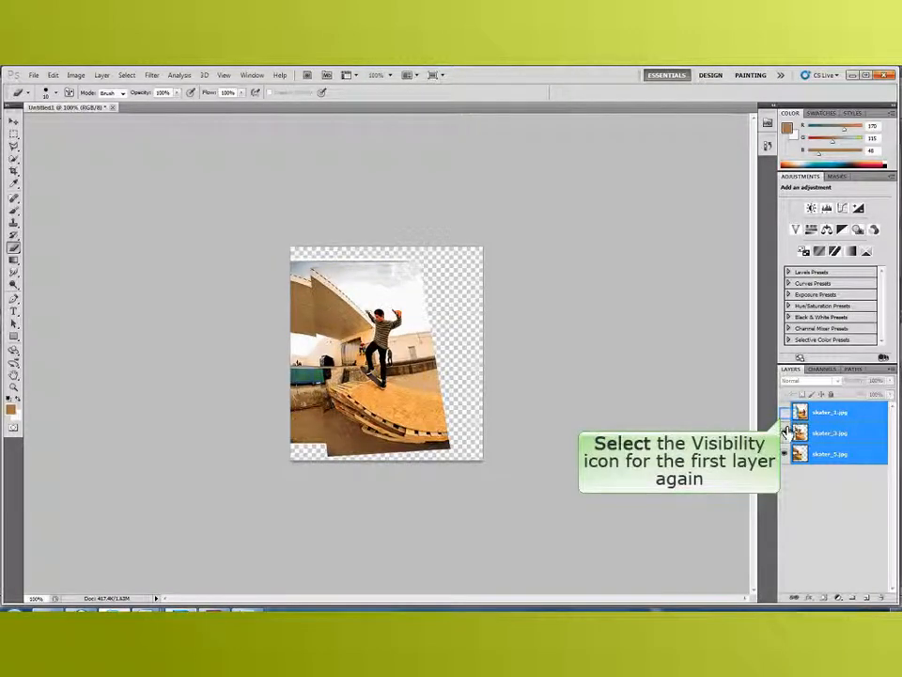
left_click(787, 413)
left_click(786, 413)
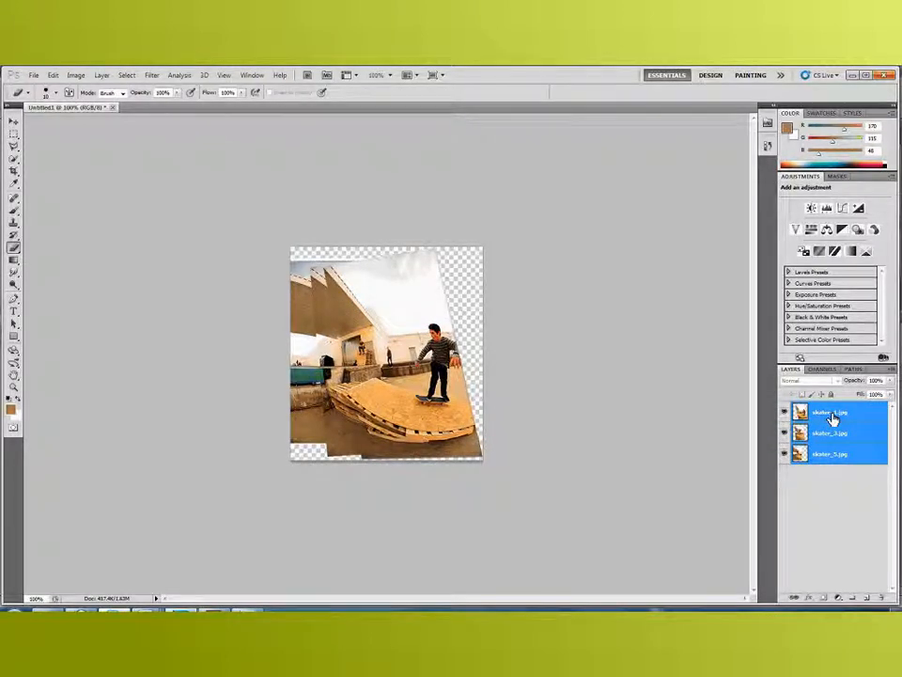
Add a layer mask to the skater_1.jpg layer and another to the skater_3.jpg layer
left_click(832, 419)
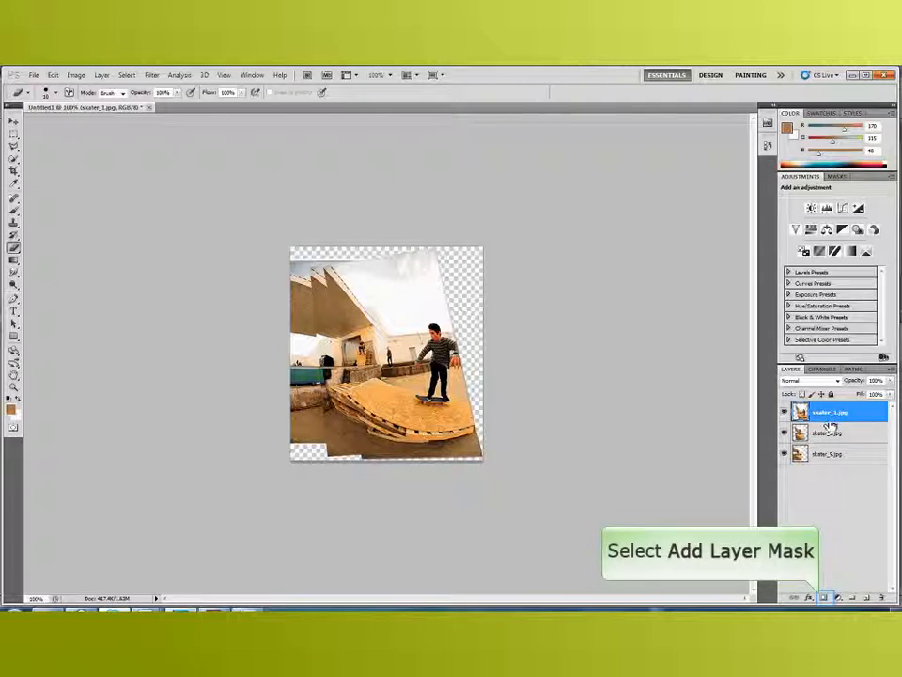
left_click(824, 599)
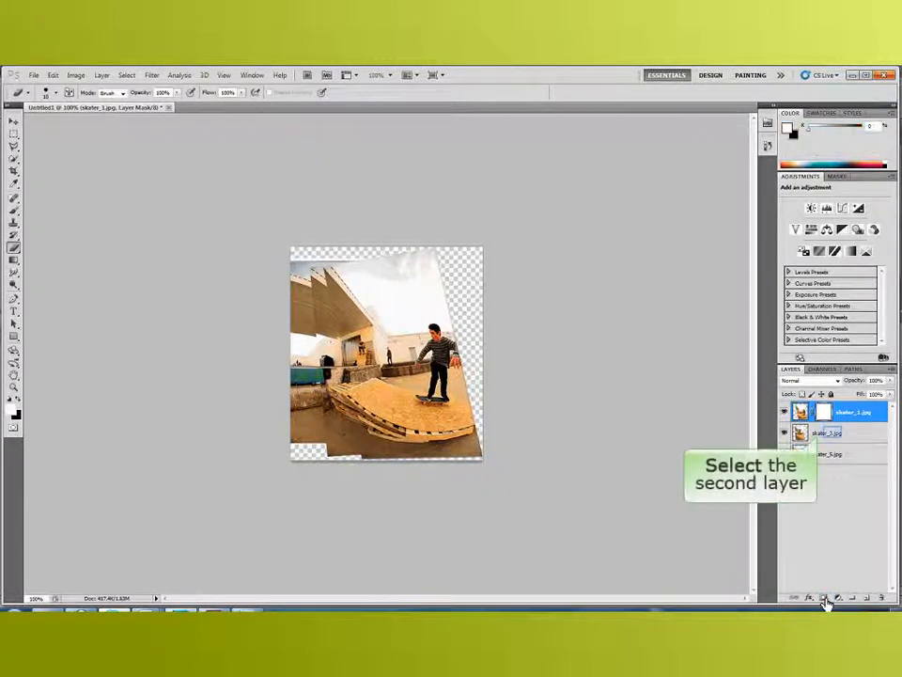
left_click(835, 435)
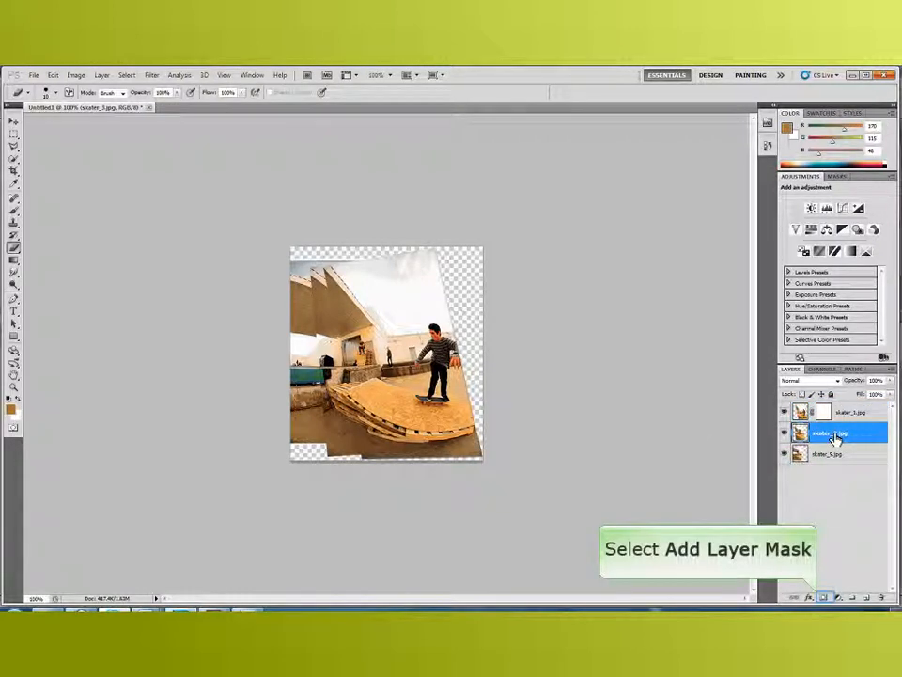
left_click(824, 598)
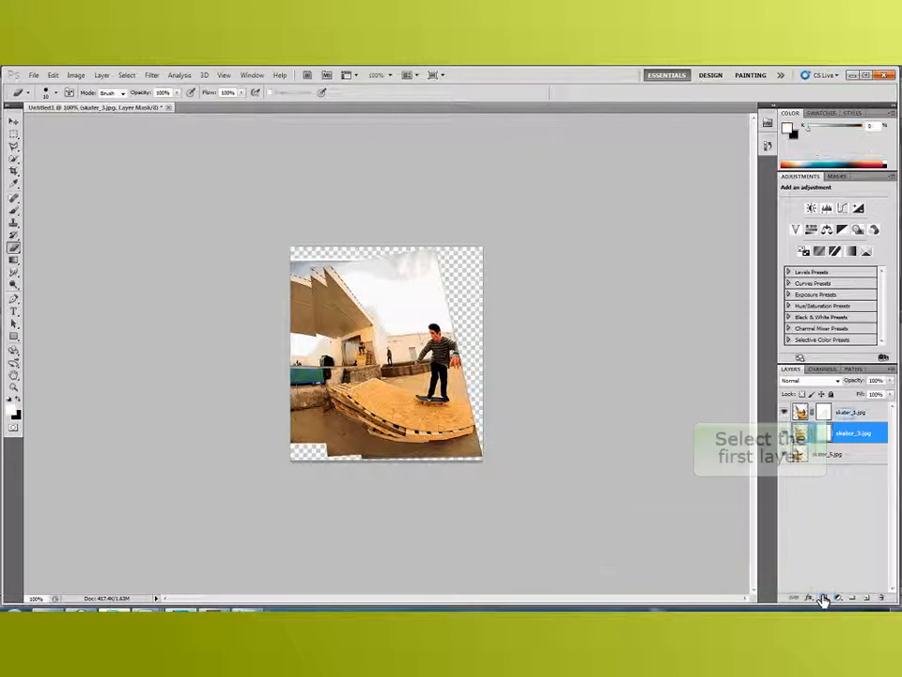
Lower the opacity of the skater_1.jpg layer to 57% and the skater_3.jpg layer to 58%
left_click(844, 417)
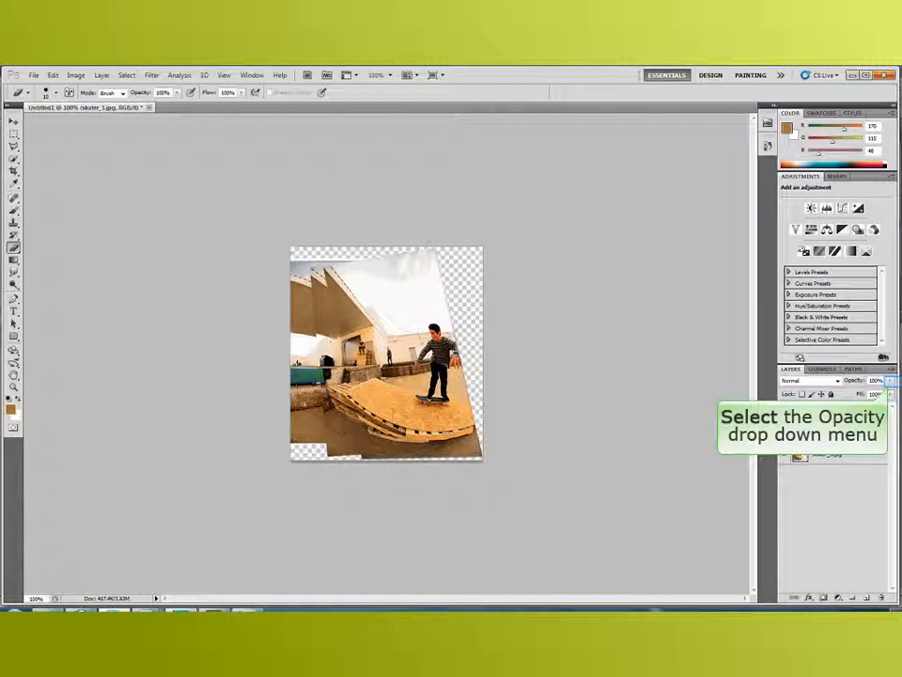
left_click(891, 382)
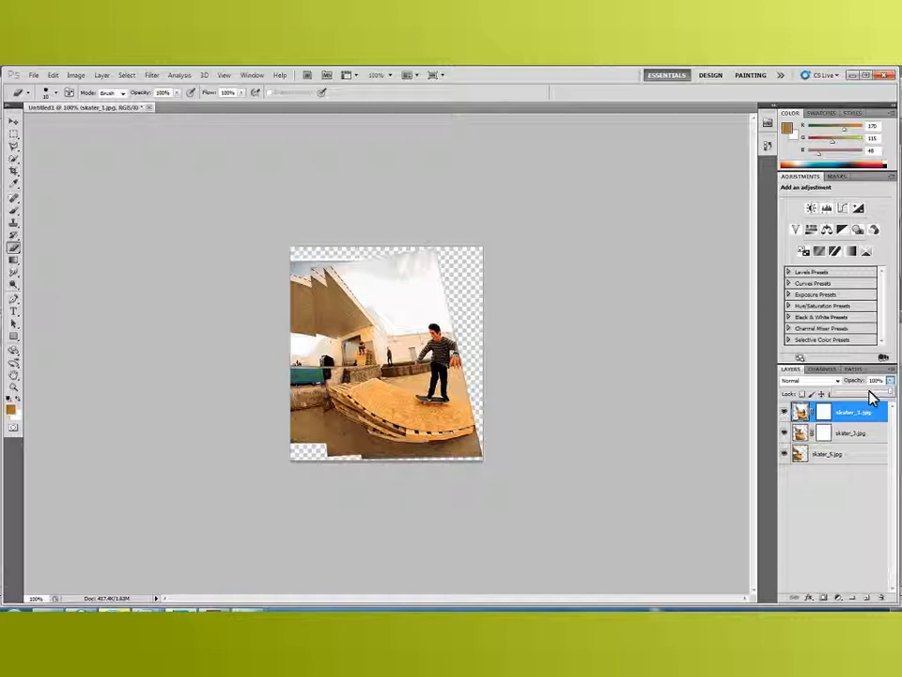
left_click_drag(872, 396, 866, 395)
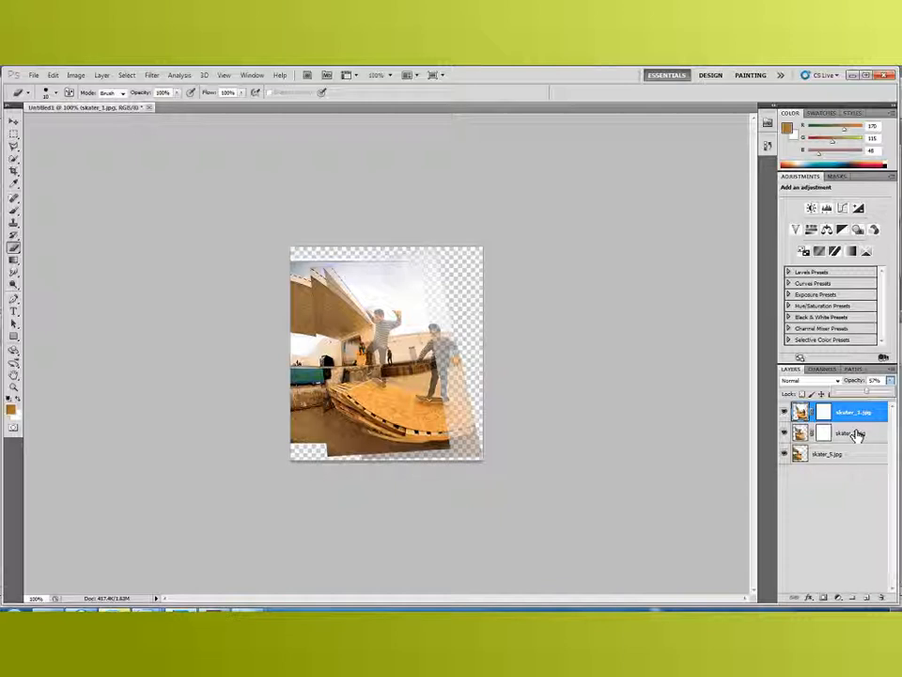
left_click(856, 434)
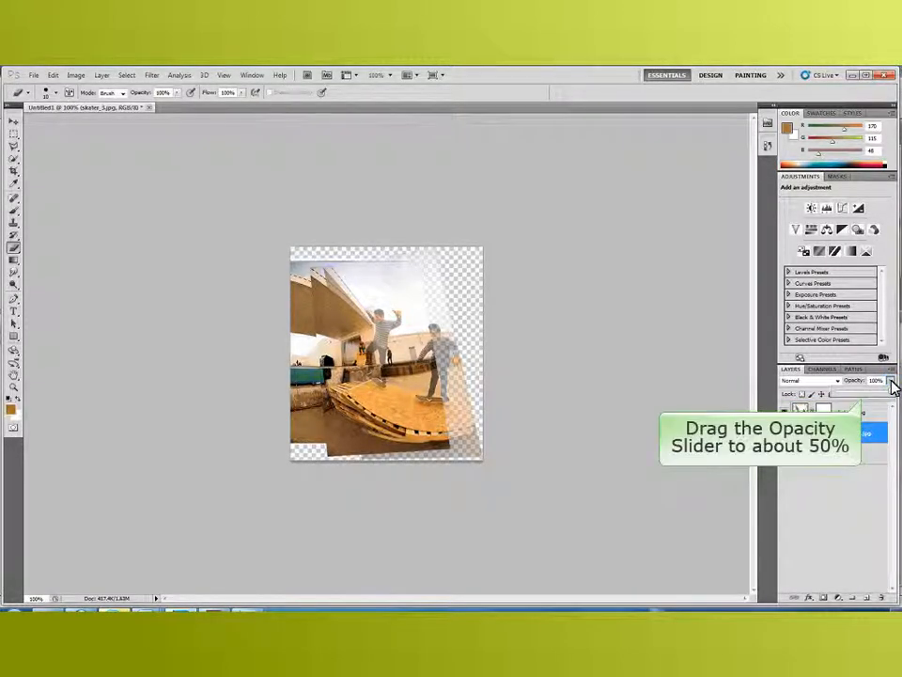
left_click_drag(867, 389, 869, 396)
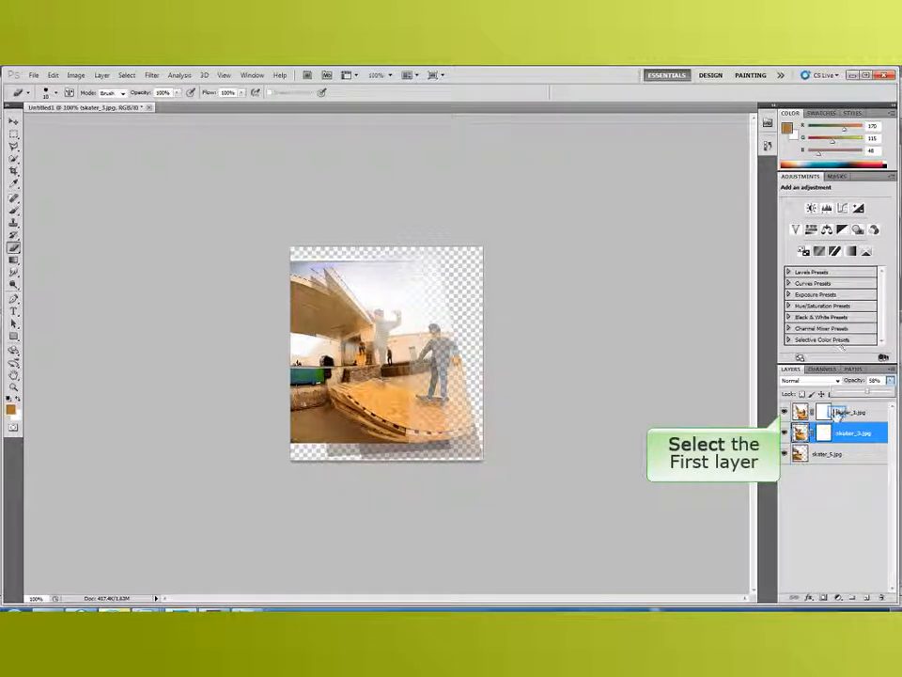
Target the skater_1.jpg layer's mask and set the eraser brush size to about 32 px
left_click(834, 415)
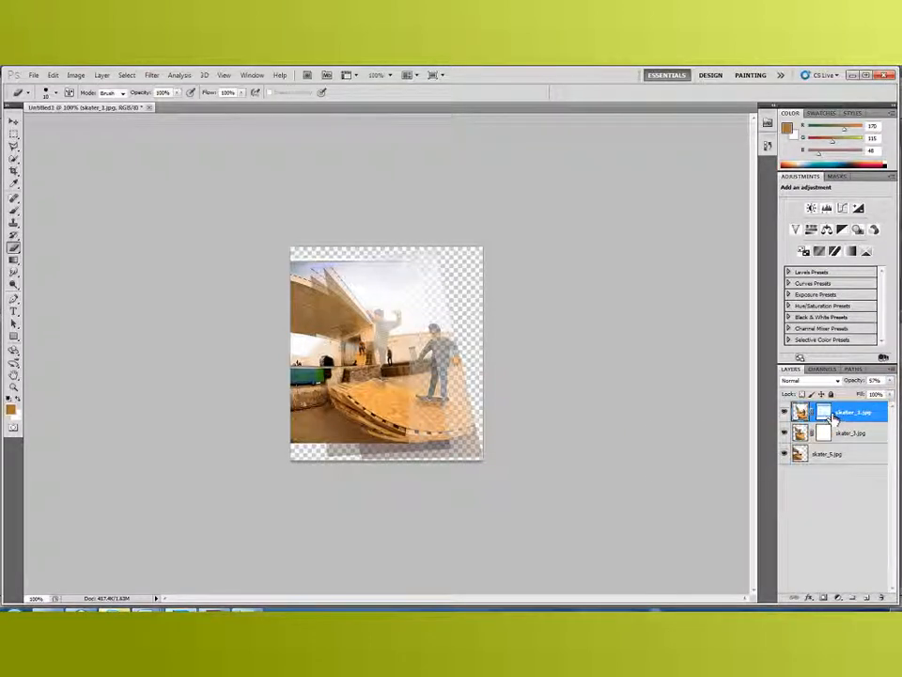
left_click(824, 411)
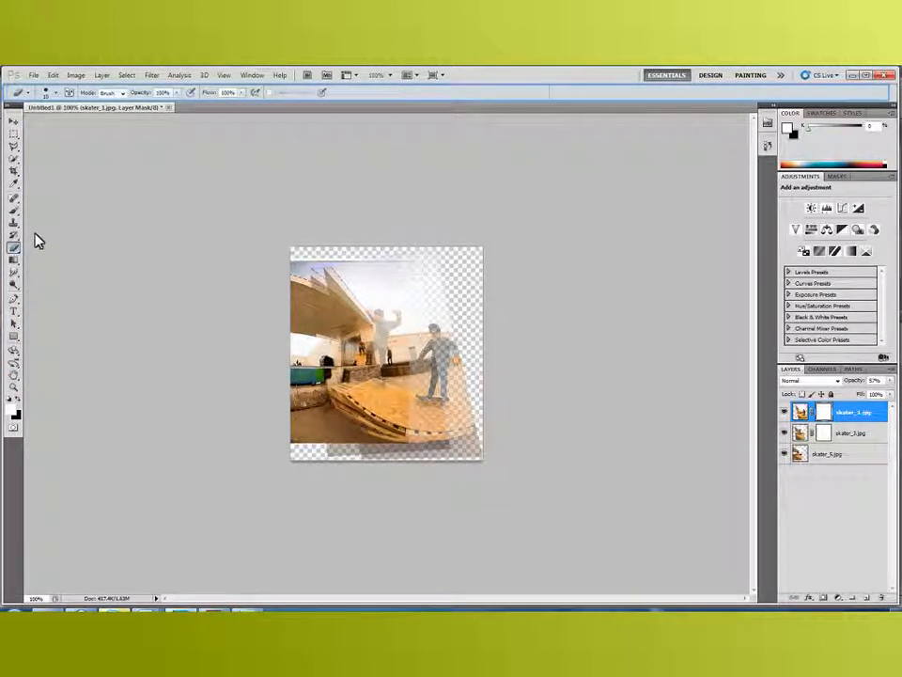
left_click(56, 94)
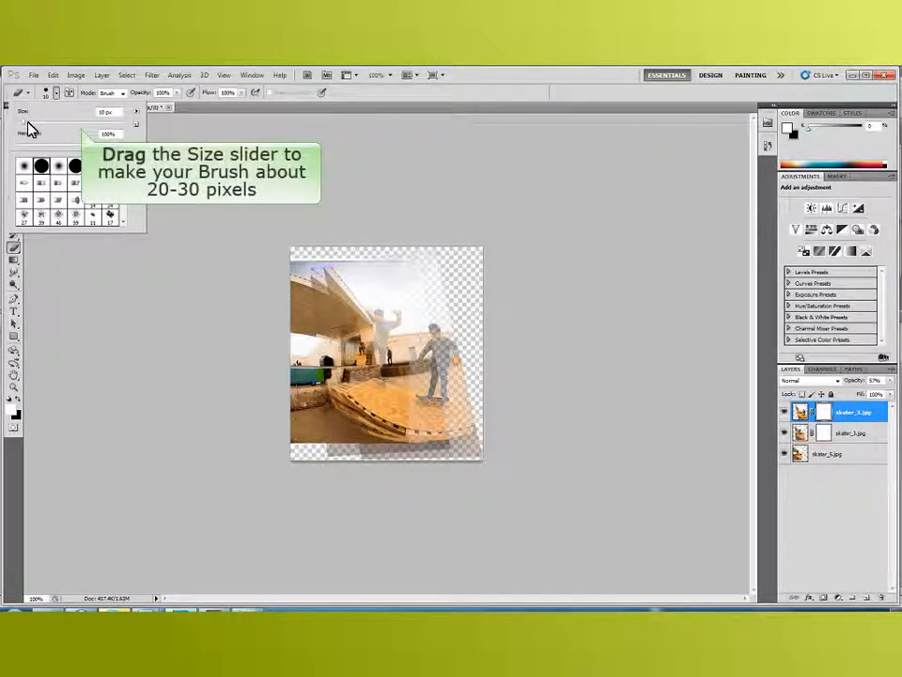
left_click_drag(27, 123, 35, 124)
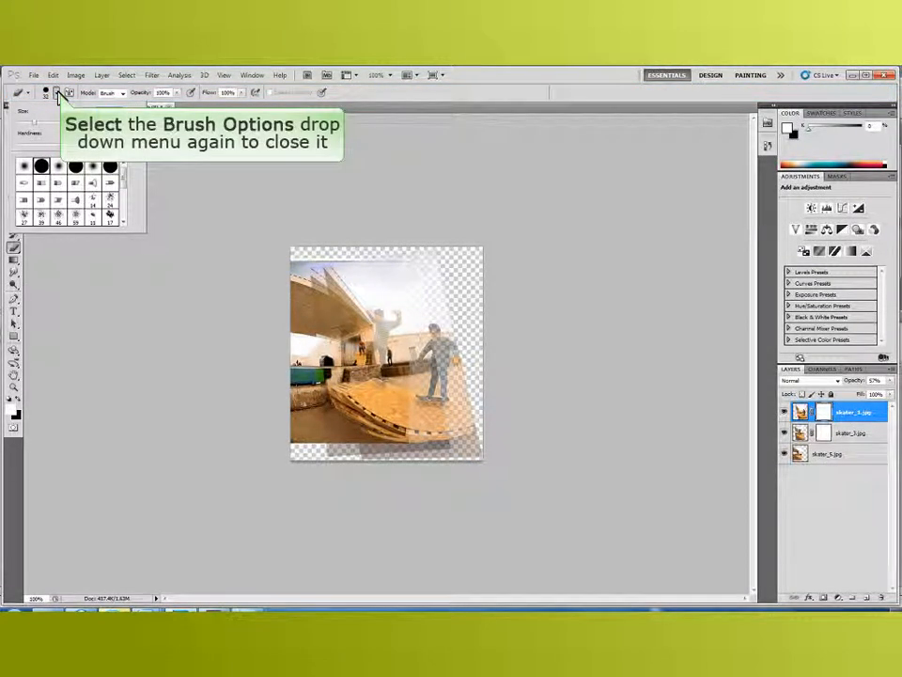
left_click(58, 96)
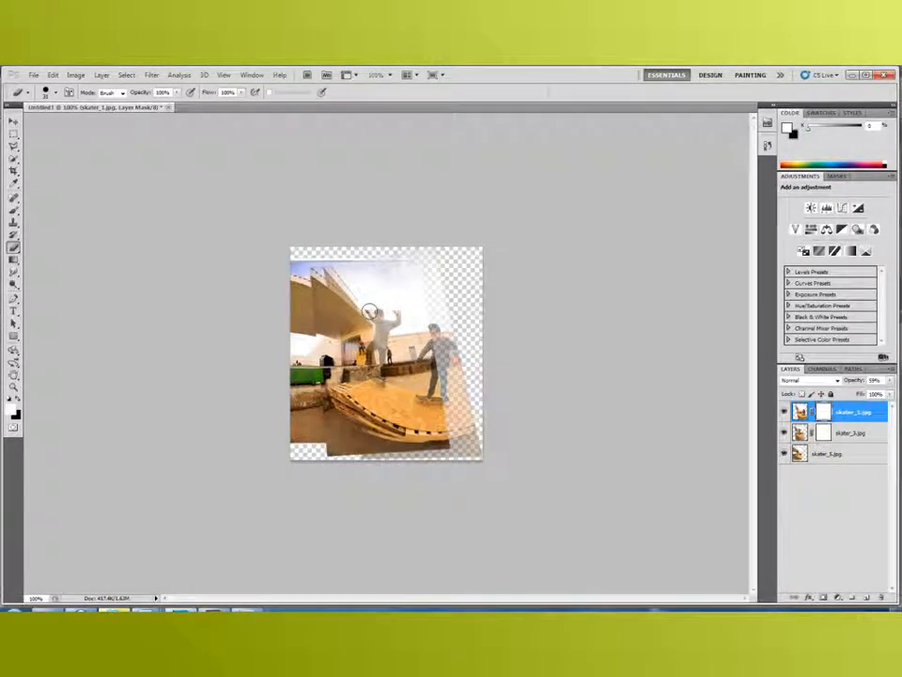
Erase on the skater_1.jpg mask over the skater from the second layer, and restore the skater_1.jpg layer's opacity to 100%
mouse_move(371, 313)
left_mouse_down()
mouse_move(398, 314)
mouse_move(380, 363)
left_mouse_up()
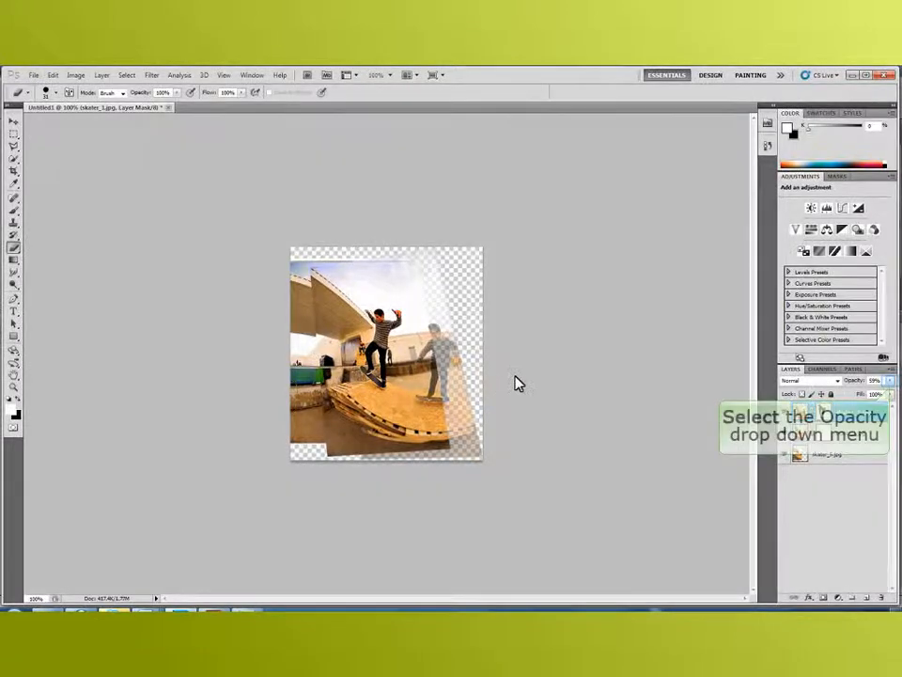
left_click(892, 382)
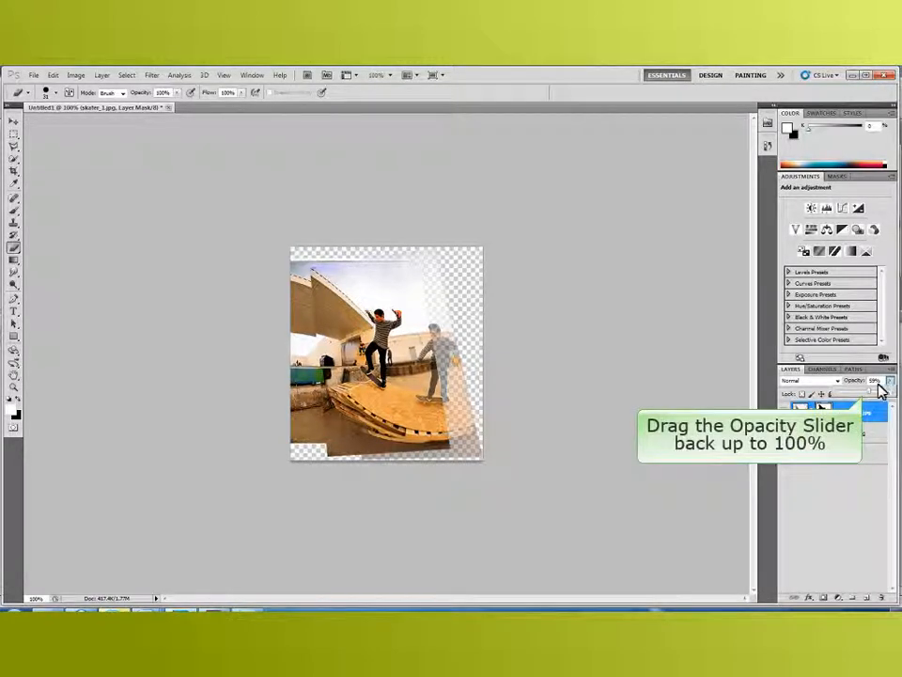
left_click_drag(872, 389, 893, 390)
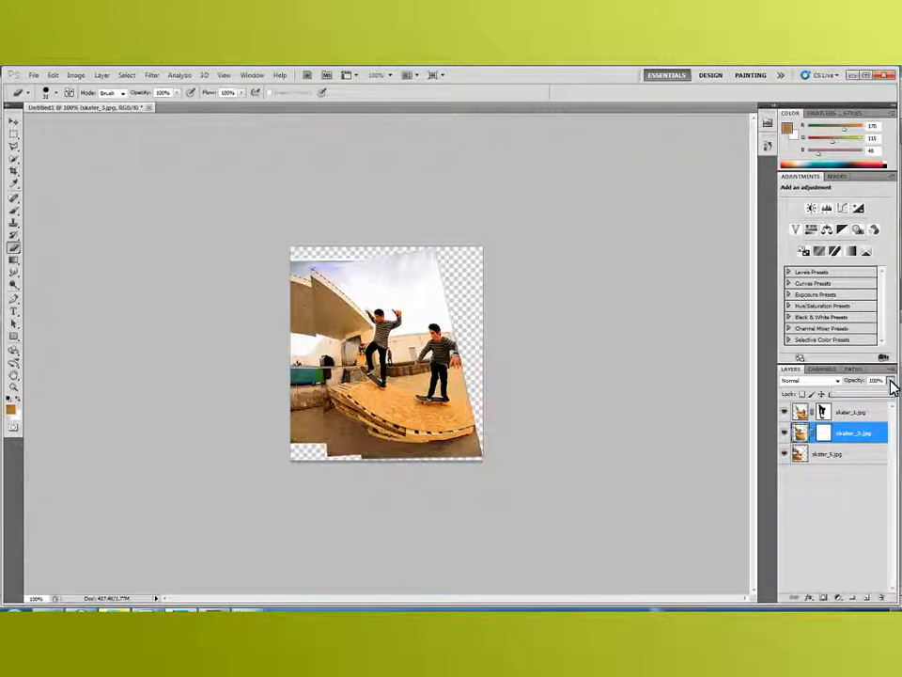
Lower the skater_3.jpg layer's opacity to 58% and erase on its mask over the jumping skater from the skater_5.jpg layer
left_click_drag(888, 395, 868, 402)
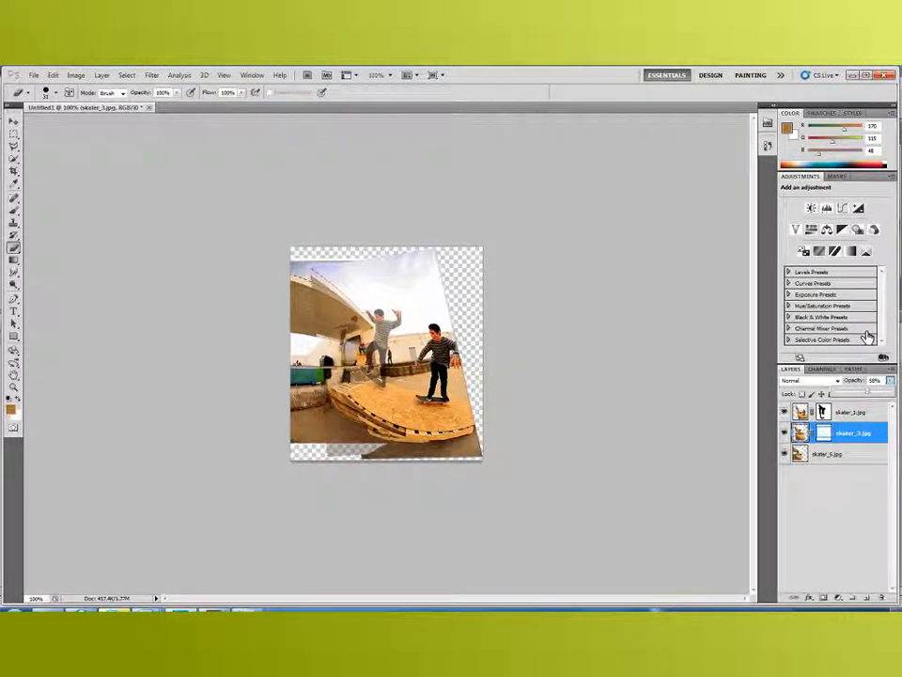
left_click(823, 433)
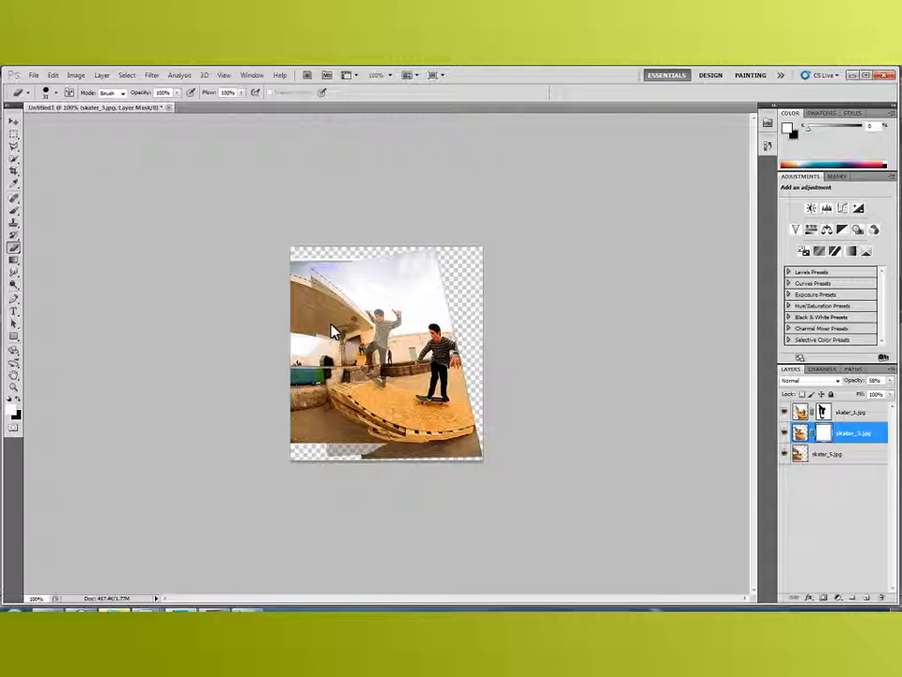
left_click_drag(331, 330, 346, 327)
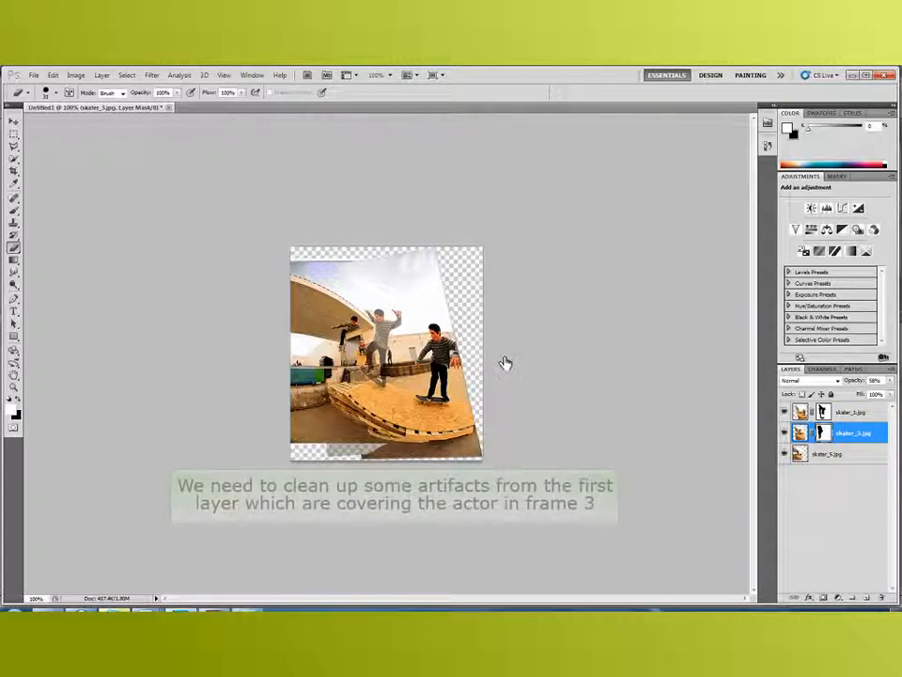
Clean up the skater_1.jpg layer's mask where its leftover artifacts cover the jumping skater
left_click(843, 414)
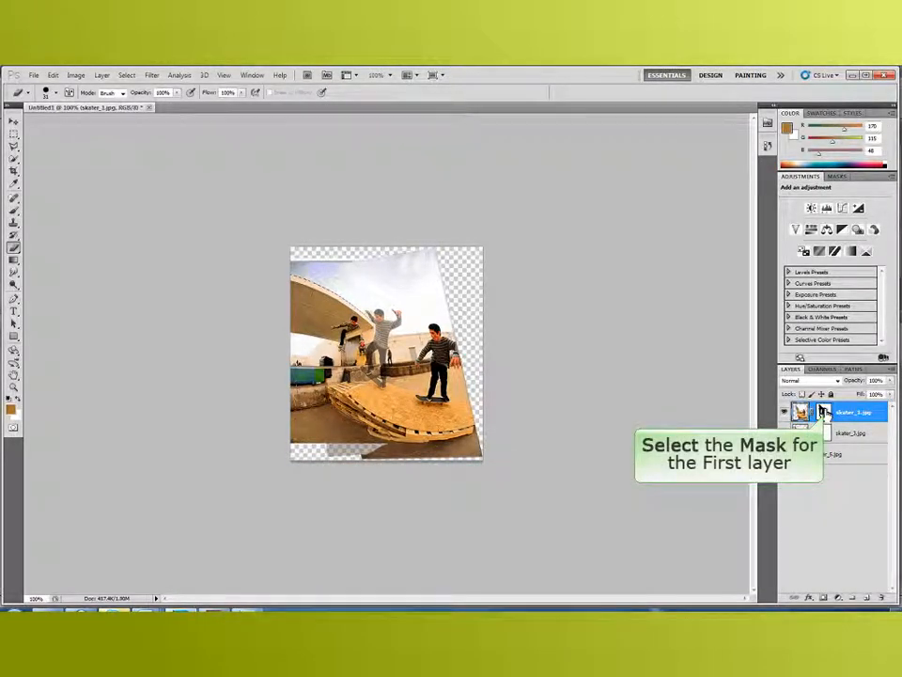
left_click(823, 411)
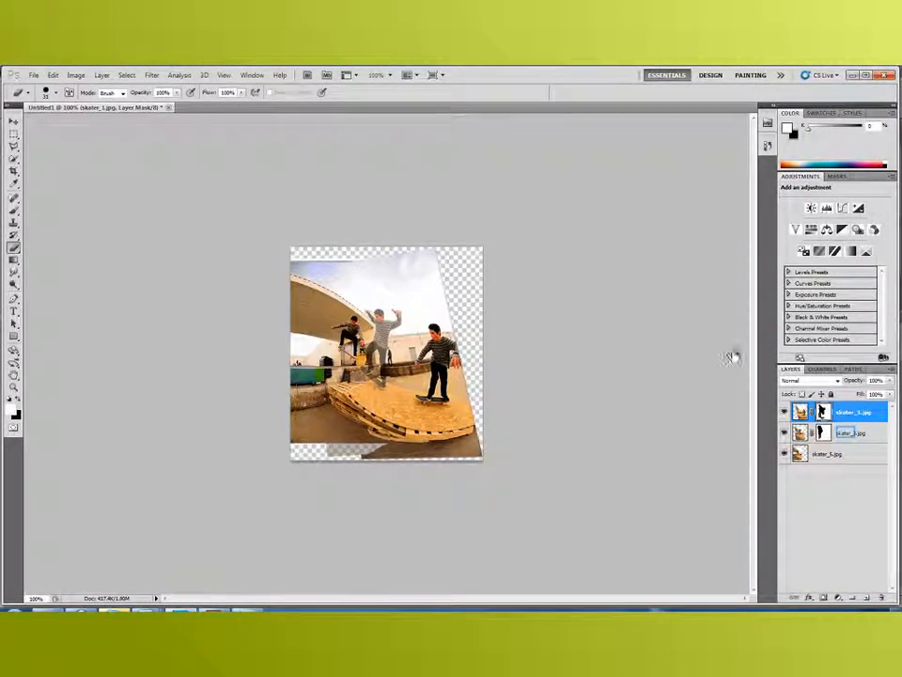
Target the skater_3.jpg layer's mask and restore that layer's opacity to 100%
left_click(846, 433)
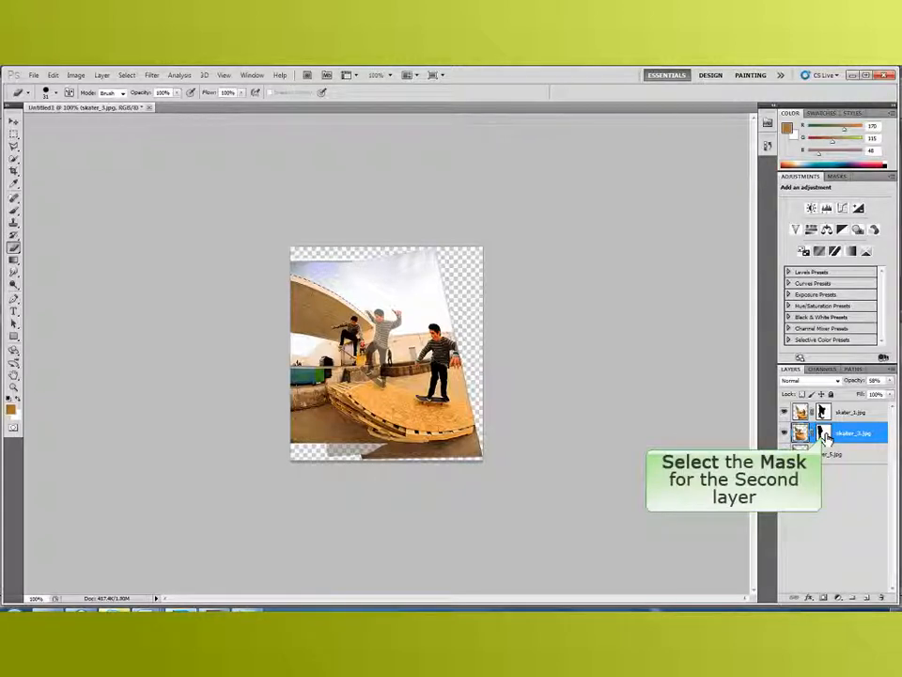
left_click(824, 434)
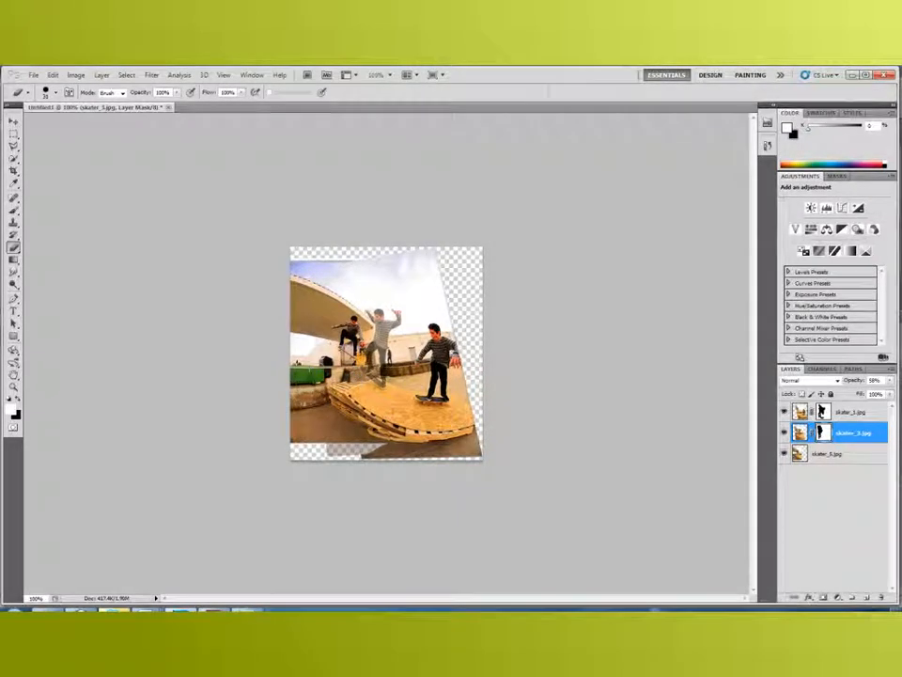
left_click(891, 386)
left_click_drag(871, 389, 892, 391)
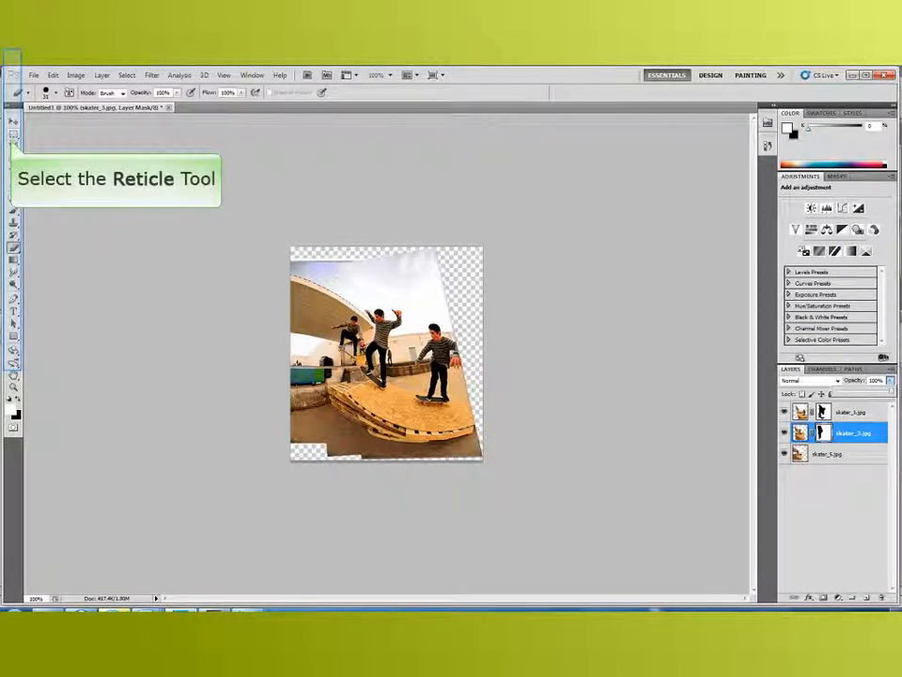
Crop the image to a rectangular marquee selection around the skaters that excludes the transparent edges
left_click(14, 135)
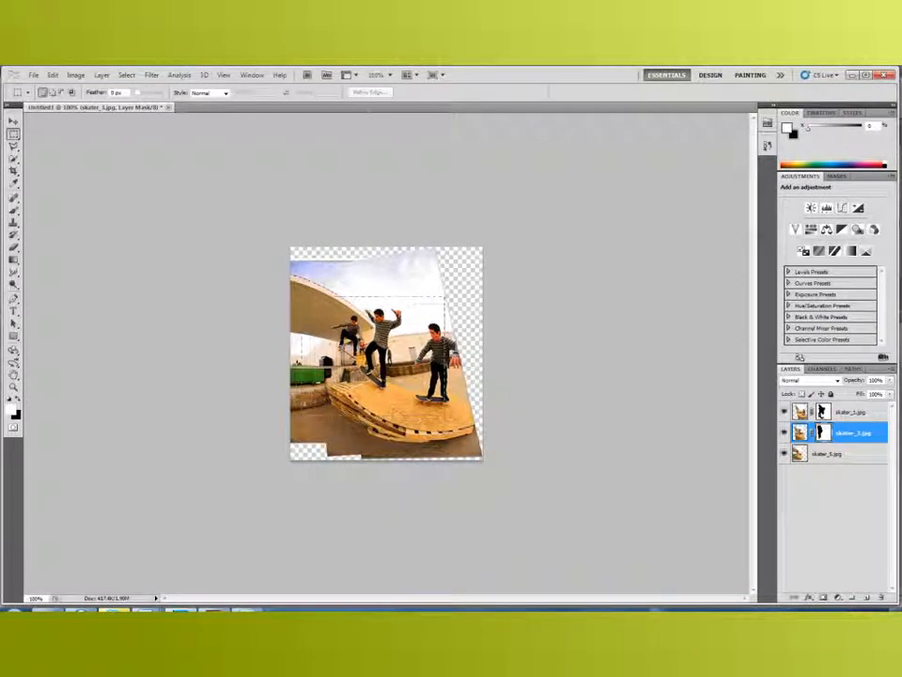
left_click_drag(445, 297, 289, 415)
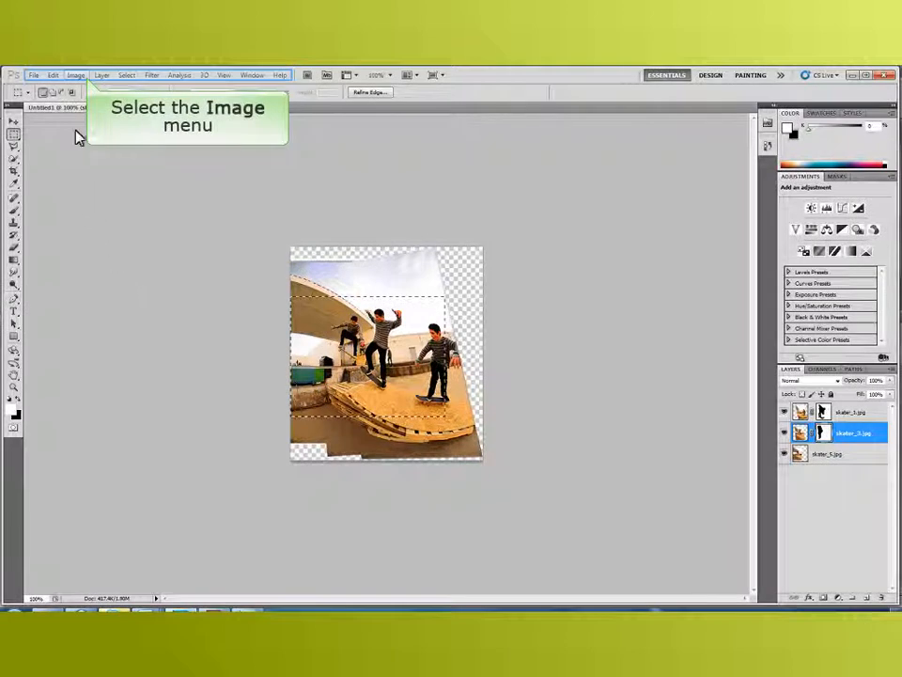
left_click(75, 76)
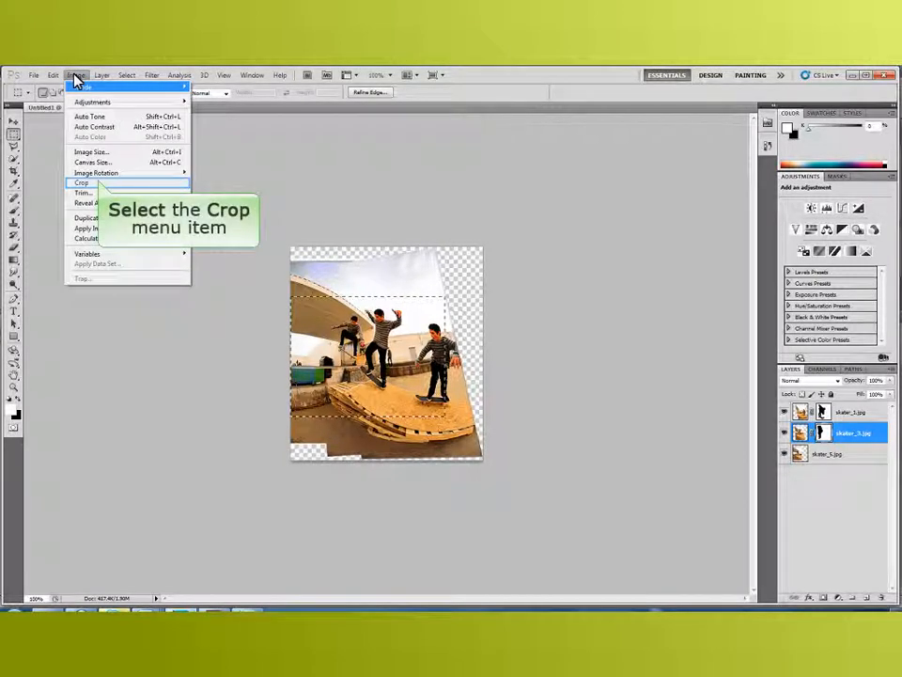
left_click(83, 184)
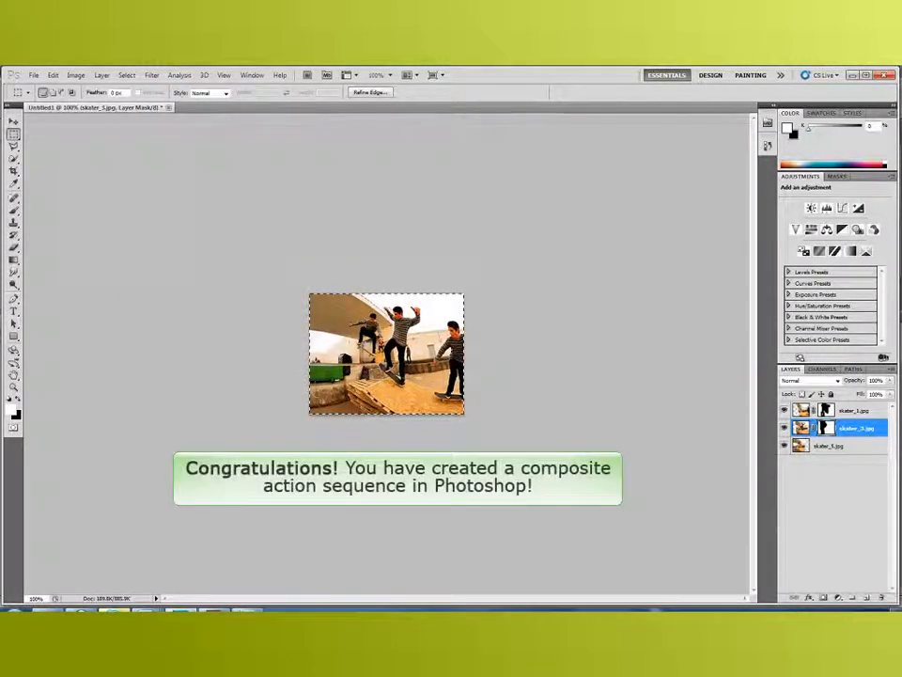